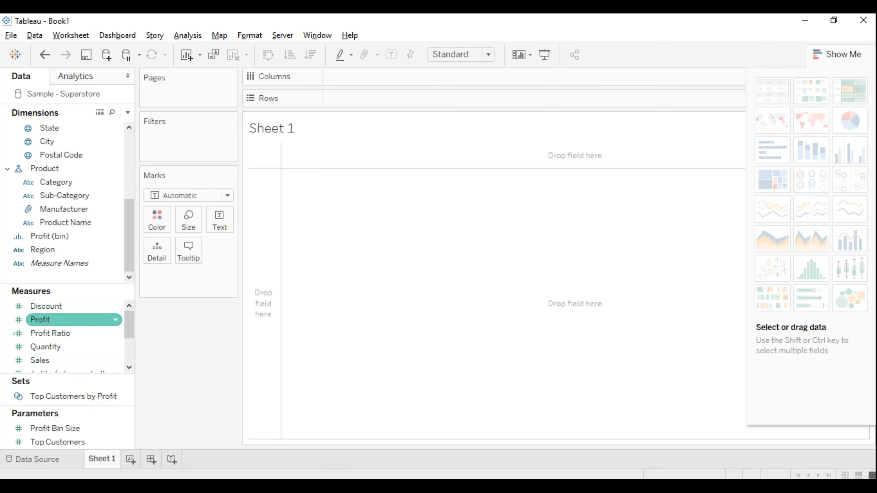
# - Turn off aggregation of measures and create a box-and-whisker plot of Profit
pyautogui.click(63, 320)
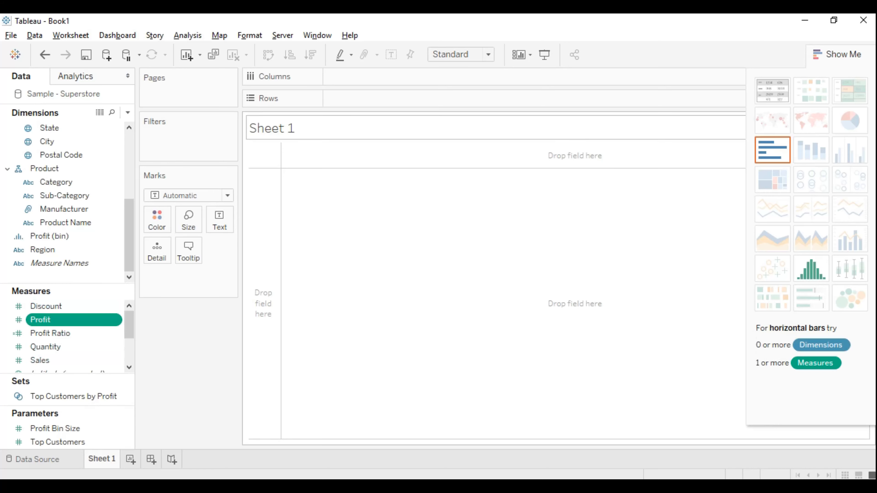
pyautogui.hotkey('alt', 'a')
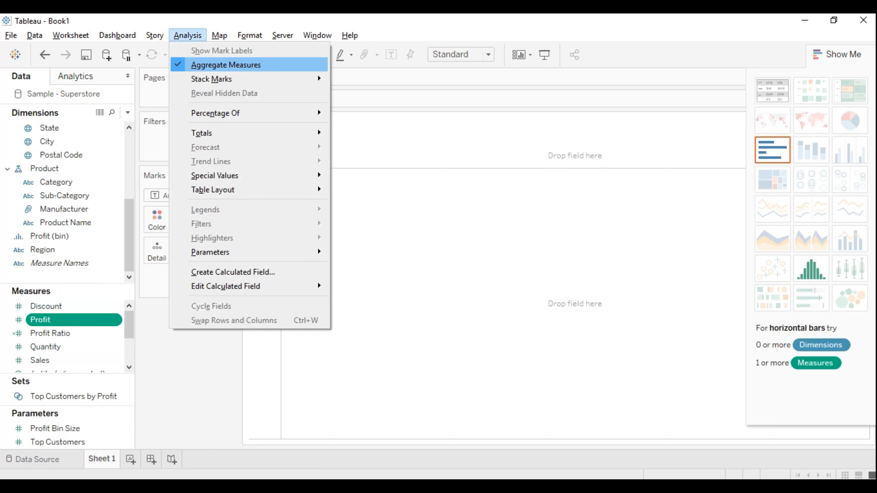
pyautogui.press('Return')
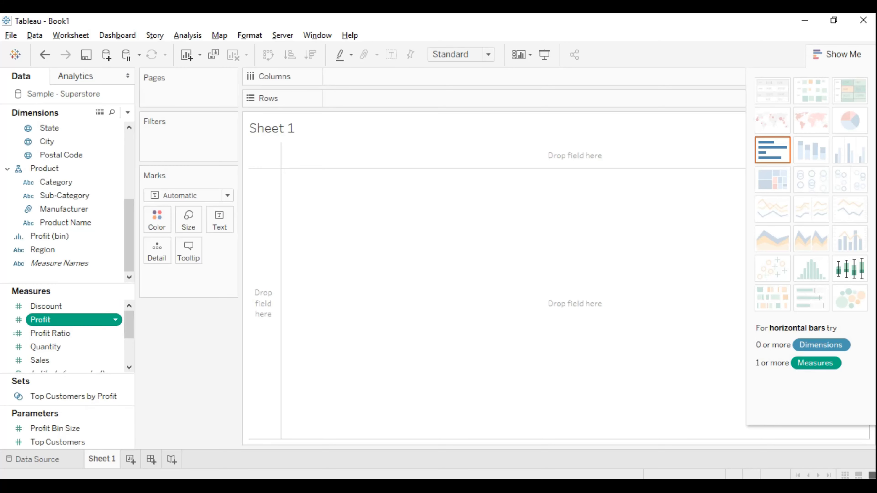
pyautogui.press('Return')
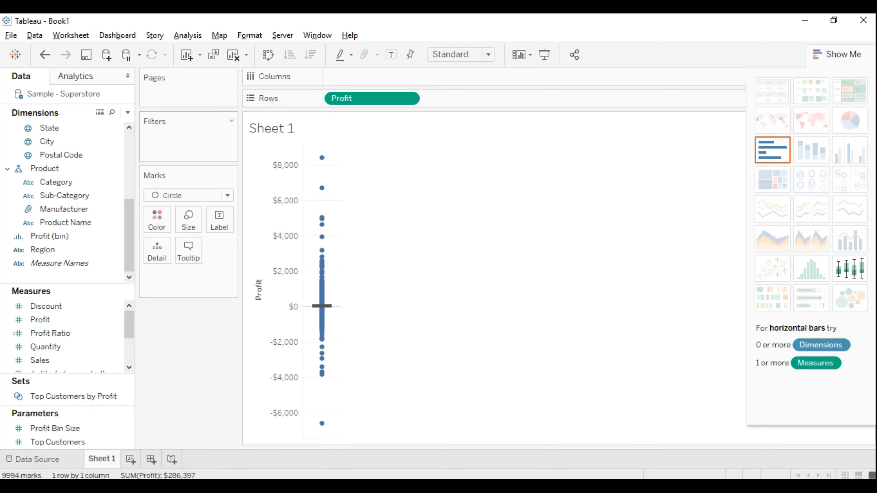
pyautogui.click(187, 35)
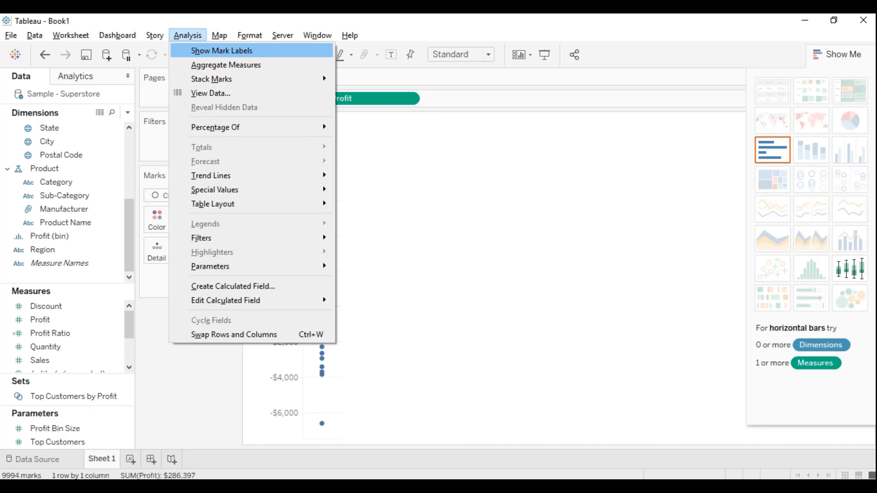
pyautogui.press('Down')
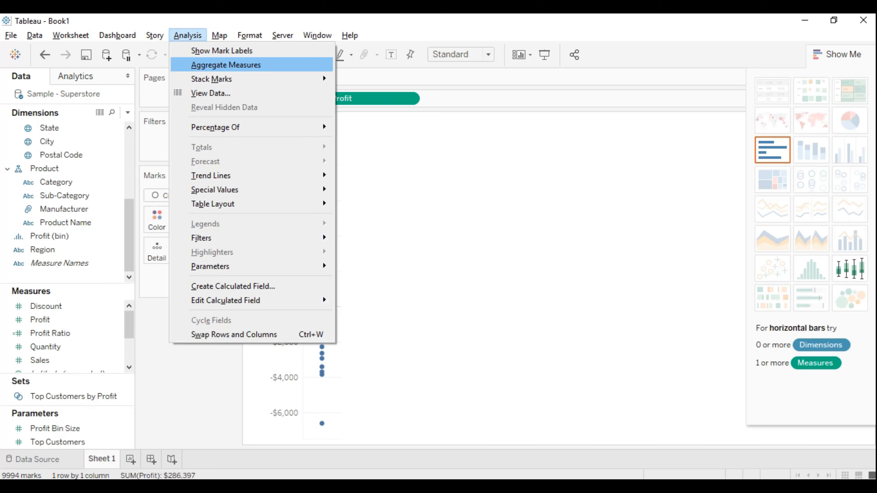
pyautogui.press('Escape')
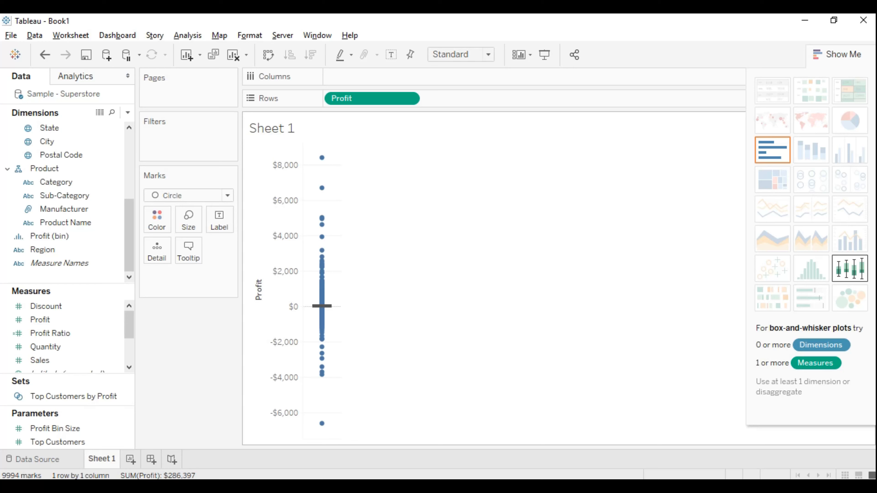
# - Color the Profit marks in the box plot by Category
pyautogui.moveTo(321, 423)
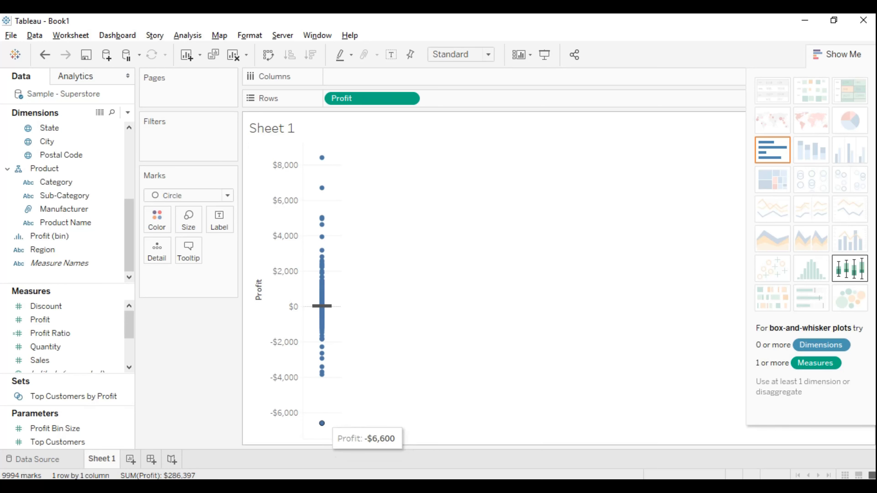
pyautogui.moveTo(322, 158)
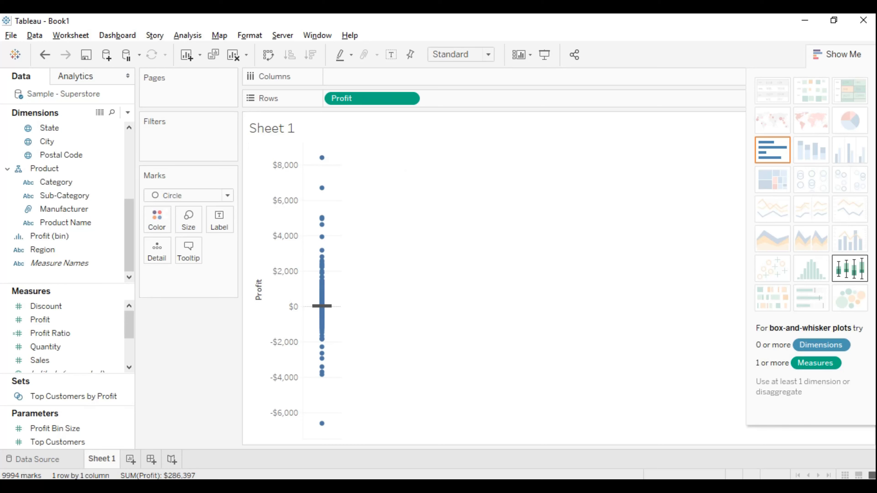
pyautogui.click(49, 236)
pyautogui.click(56, 182)
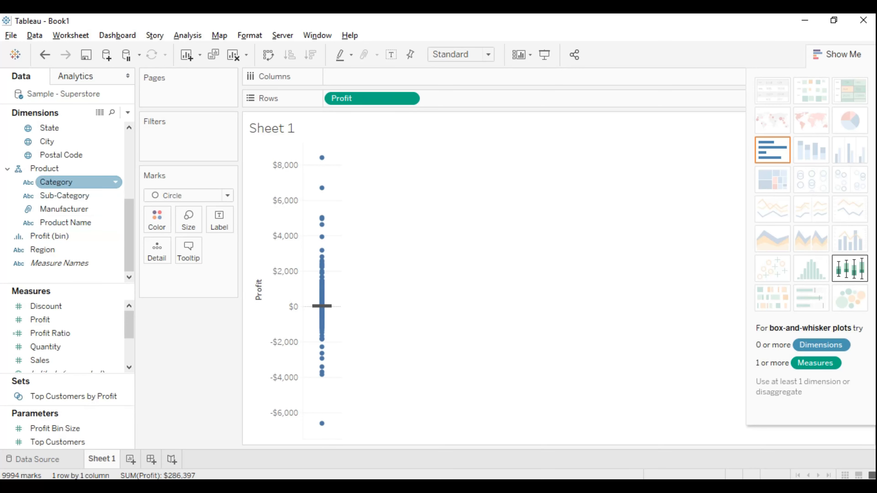
pyautogui.moveTo(57, 182); pyautogui.dragTo(157, 218)
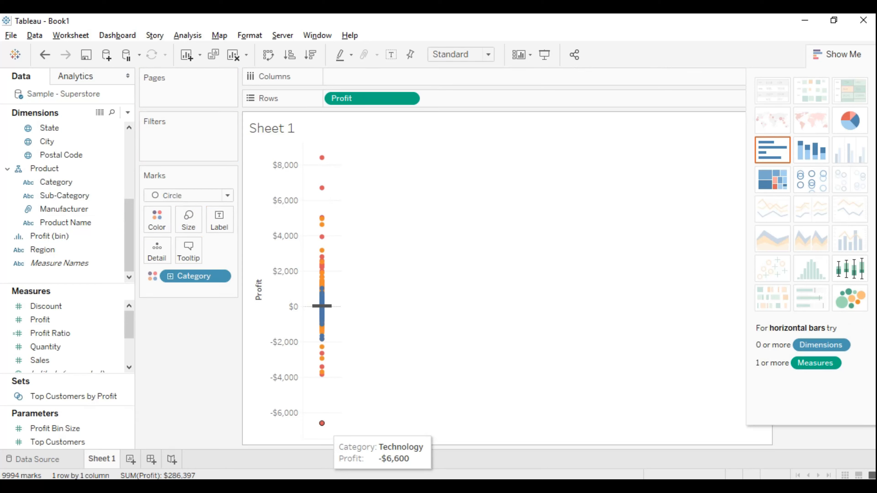
# - Try the box plot horizontally by moving Profit from Rows to Columns, and undo the move
pyautogui.moveTo(322, 373)
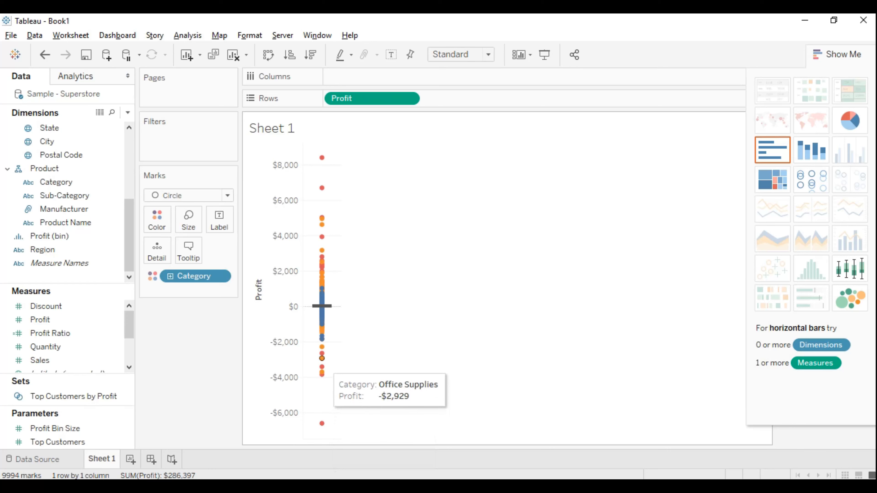
pyautogui.moveTo(322, 308)
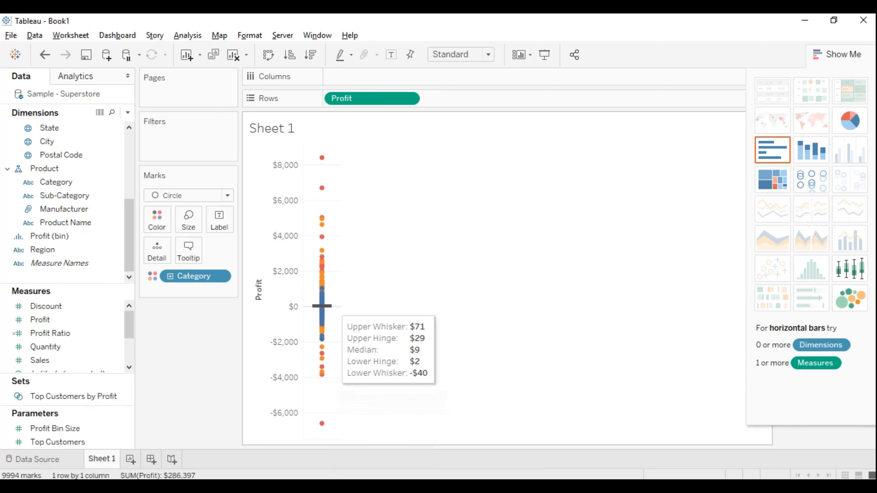
pyautogui.moveTo(371, 98); pyautogui.dragTo(371, 76)
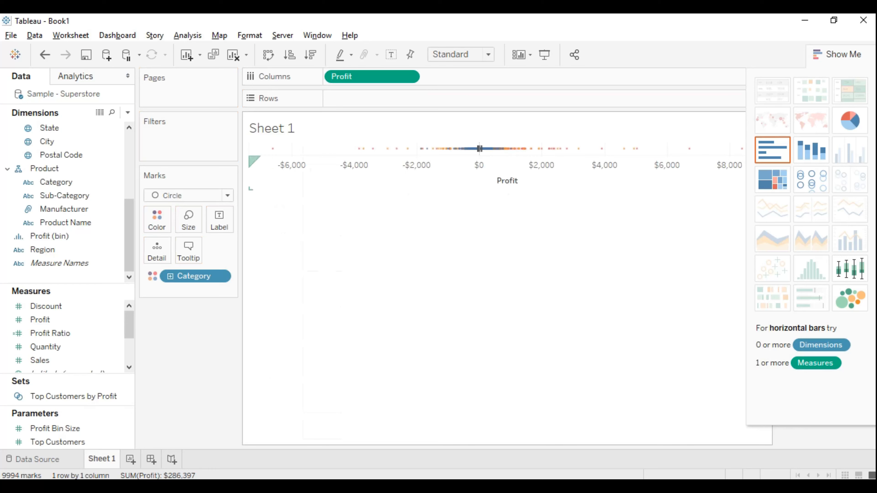
pyautogui.hotkey('ctrl', 'z')
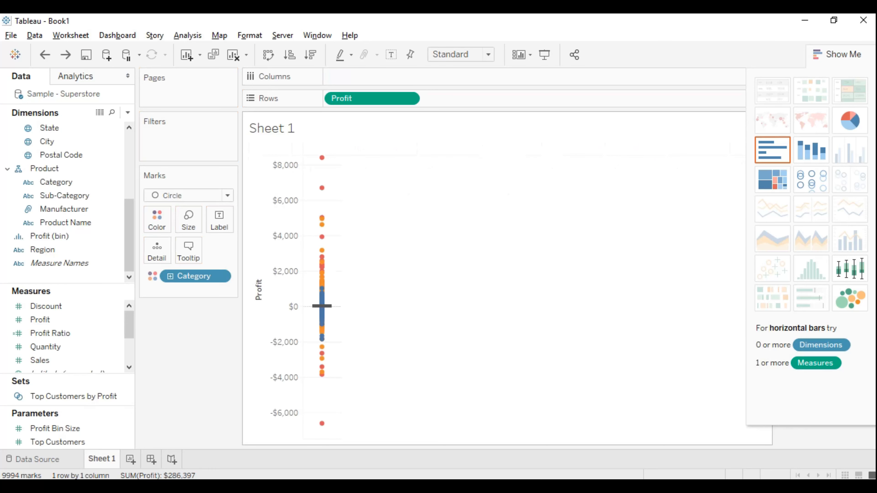
# - Examine the whisker, hinge and median values of the Profit box plot
pyautogui.moveTo(322, 307)
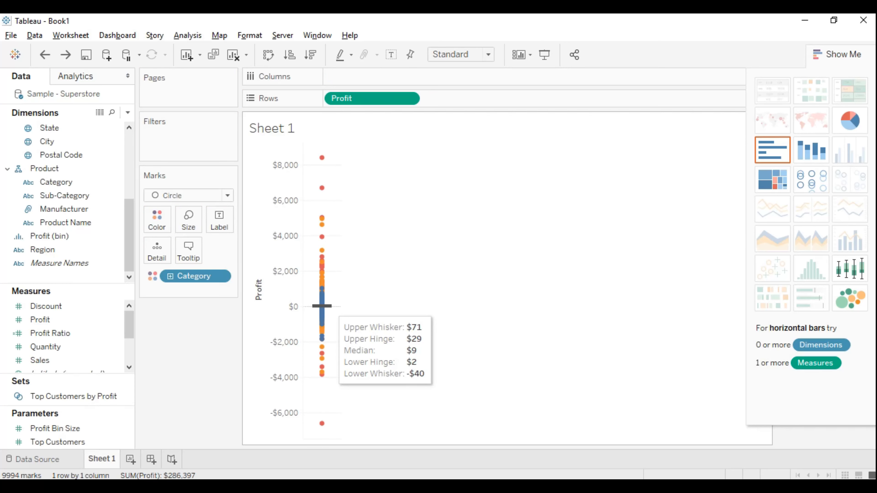
pyautogui.click(323, 307)
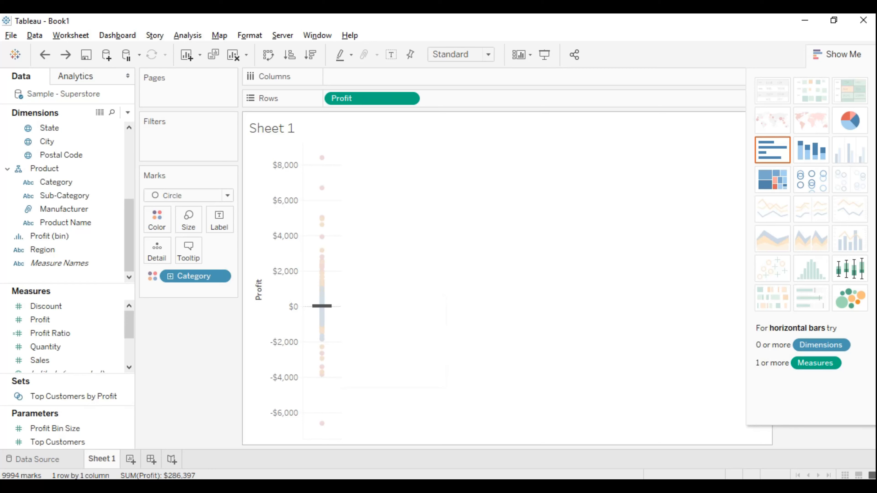
pyautogui.click(322, 304)
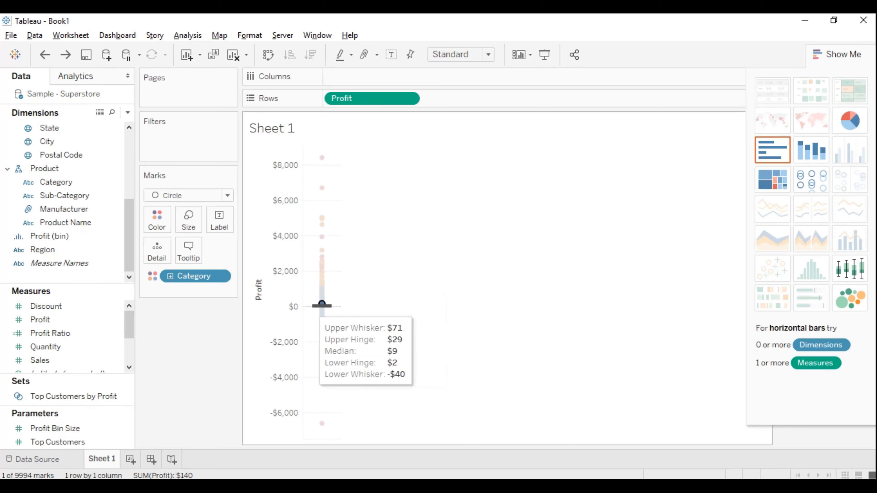
pyautogui.click(322, 304)
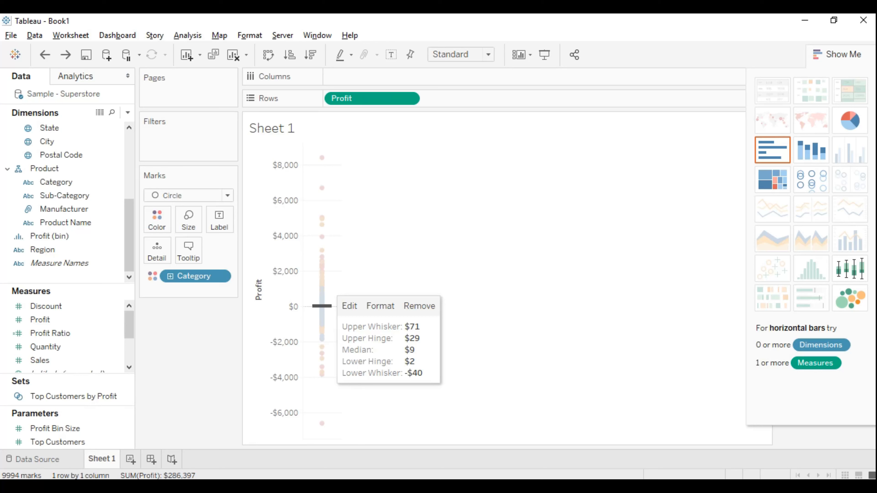
pyautogui.click(277, 332)
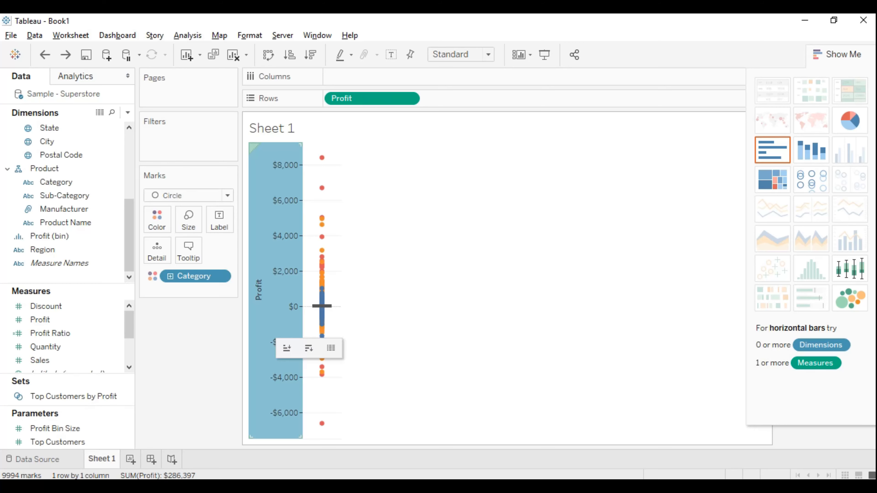
pyautogui.click(277, 332)
# - Remove Category from the marks' color and turn aggregation of measures back on
pyautogui.moveTo(193, 276); pyautogui.dragTo(87, 277)
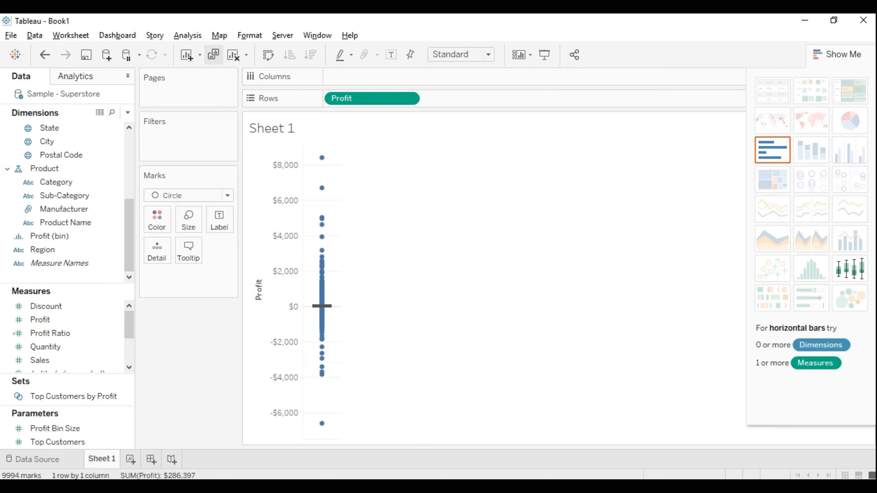
pyautogui.click(188, 35)
pyautogui.click(228, 64)
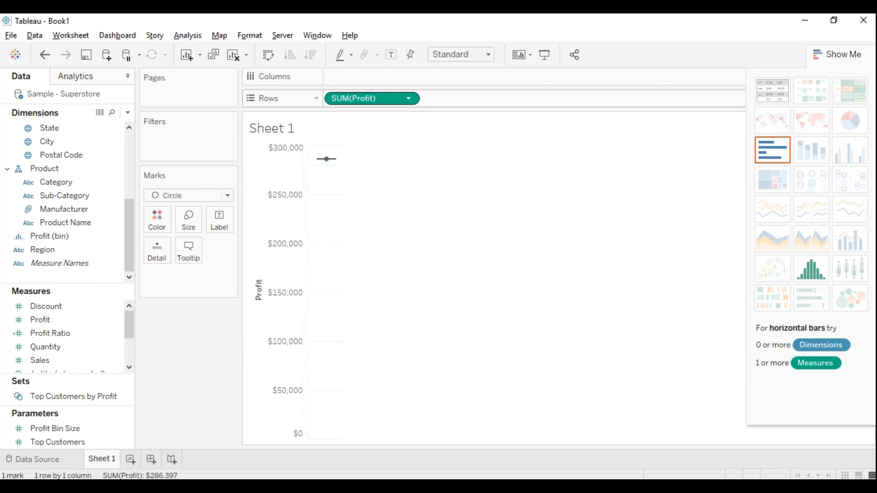
pyautogui.moveTo(394, 98)
pyautogui.mouseDown()
pyautogui.moveTo(390, 114)
pyautogui.moveTo(390, 101)
pyautogui.mouseUp()
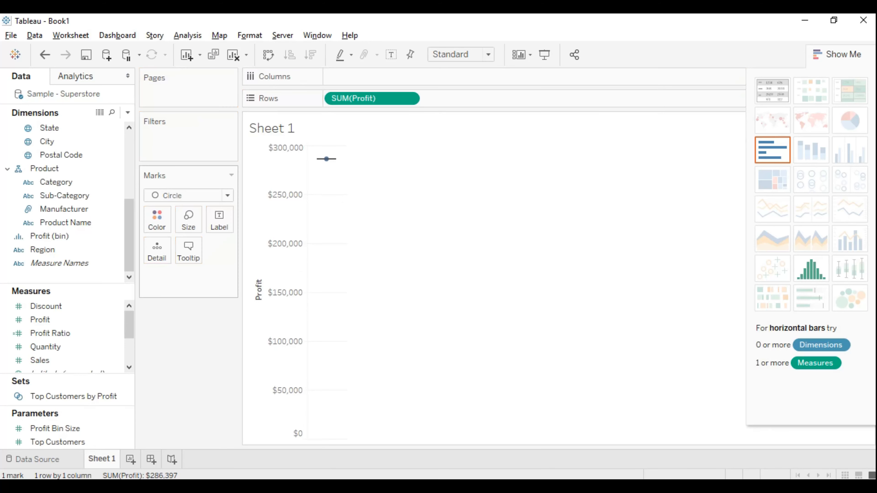
# - Create a box-and-whisker plot of summed Profit with Sub-Category as the mark detail
pyautogui.click(43, 250)
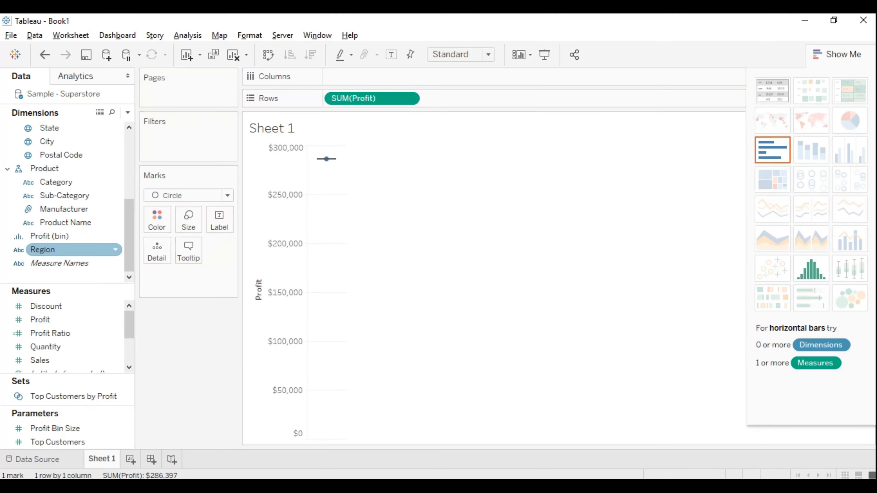
pyautogui.click(64, 209)
pyautogui.click(65, 195)
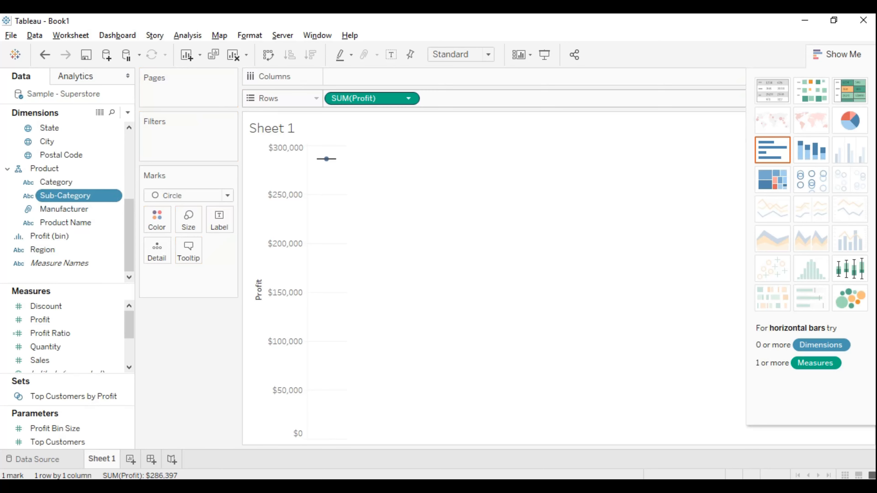
pyautogui.click(850, 269)
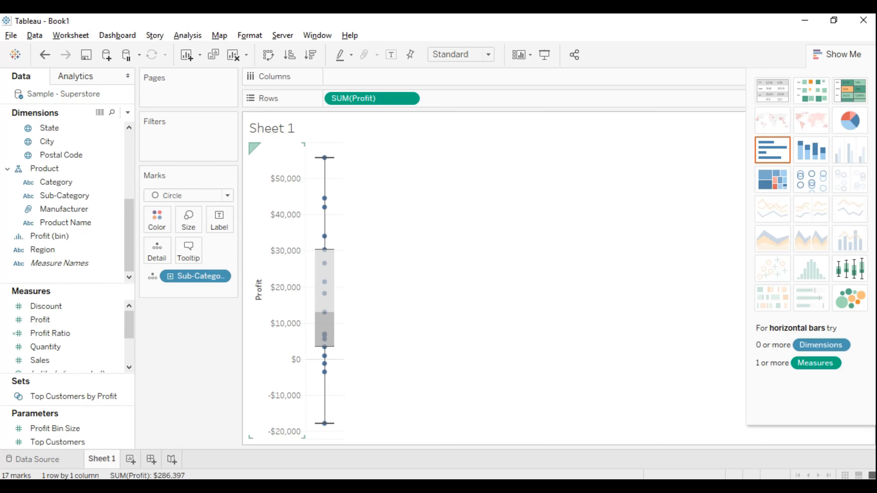
# - Edit the box plot to extend whiskers to data within 1.5 times the IQR and hide the underlying marks except outliers
pyautogui.moveTo(325, 356)
pyautogui.moveTo(324, 372)
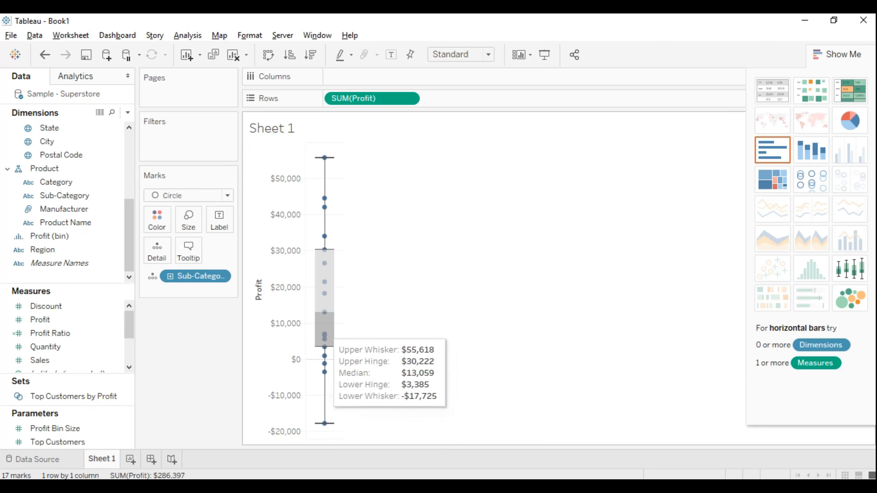
pyautogui.moveTo(324, 423)
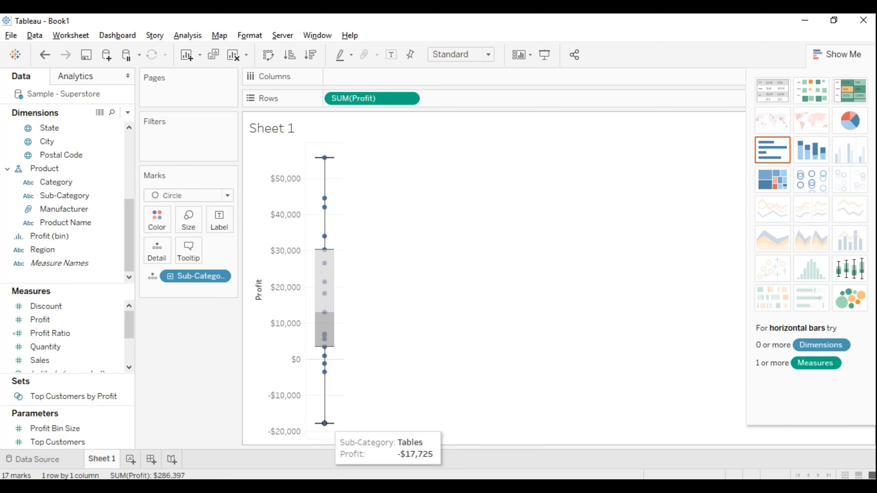
pyautogui.moveTo(325, 158)
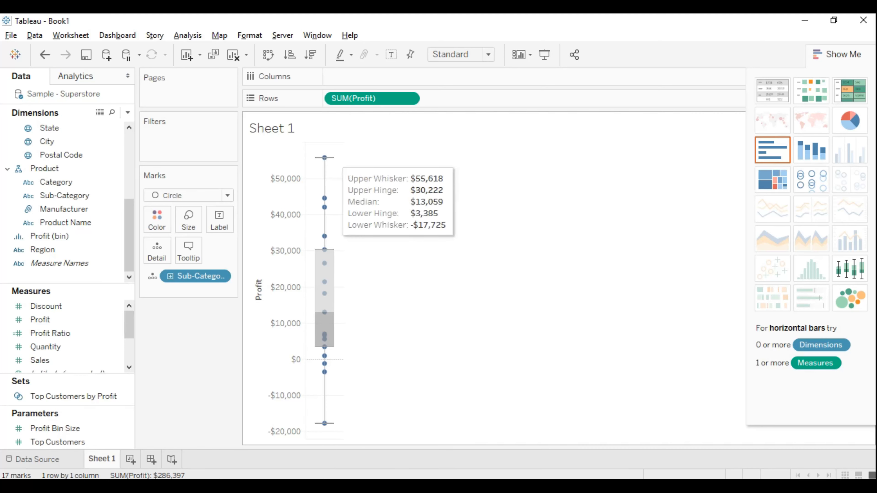
pyautogui.rightClick(332, 159)
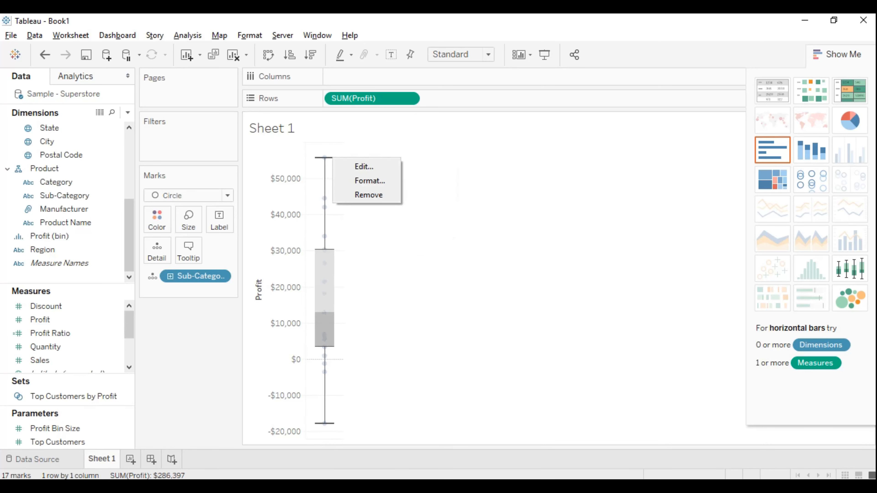
pyautogui.click(363, 166)
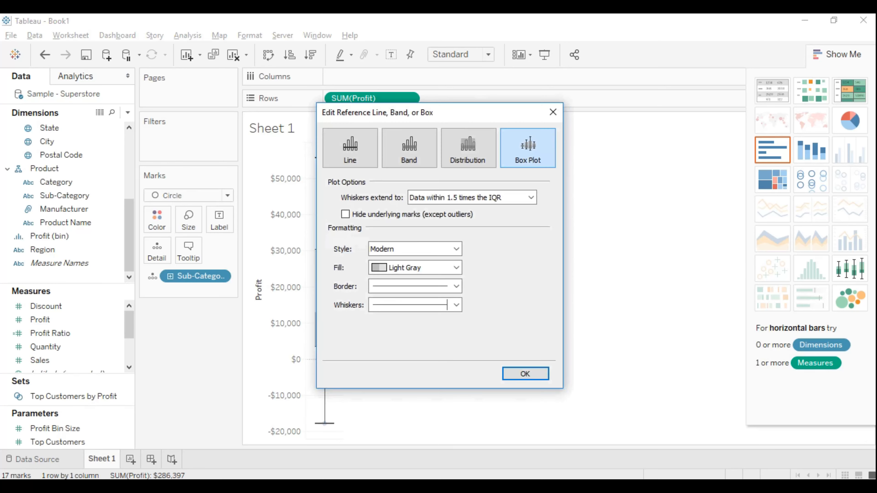
pyautogui.click(531, 197)
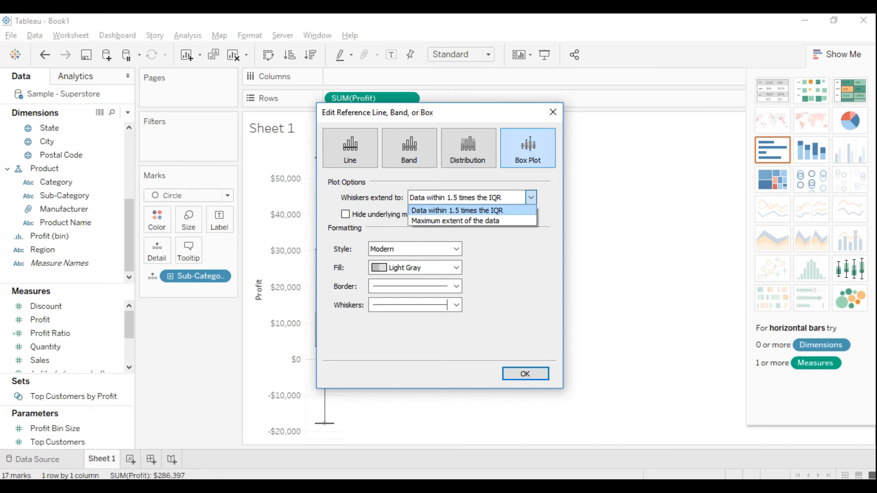
pyautogui.click(457, 211)
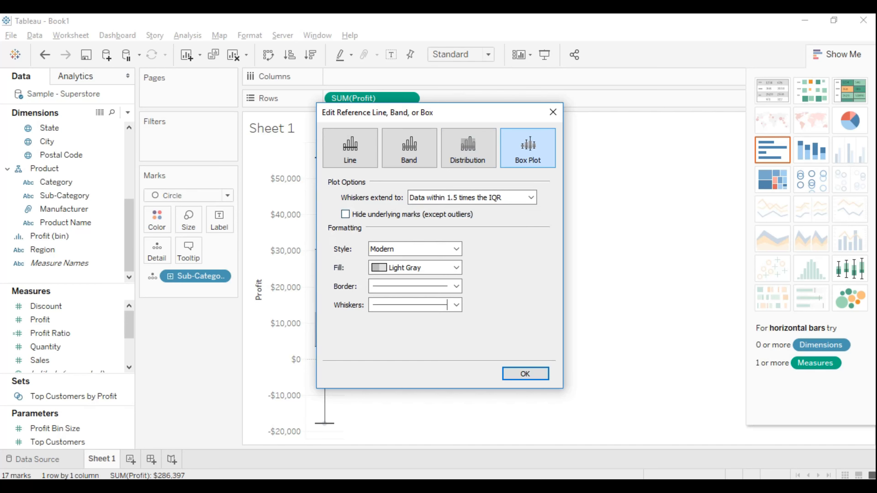
pyautogui.moveTo(468, 112); pyautogui.dragTo(567, 100)
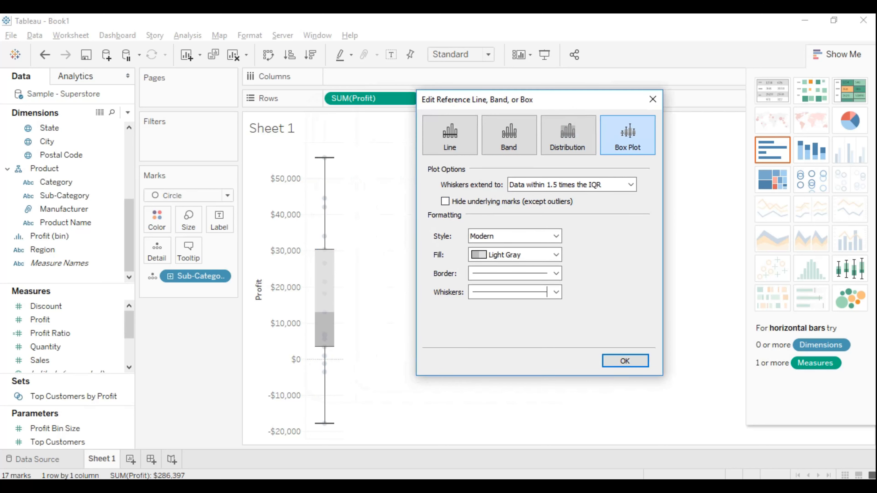
pyautogui.click(445, 201)
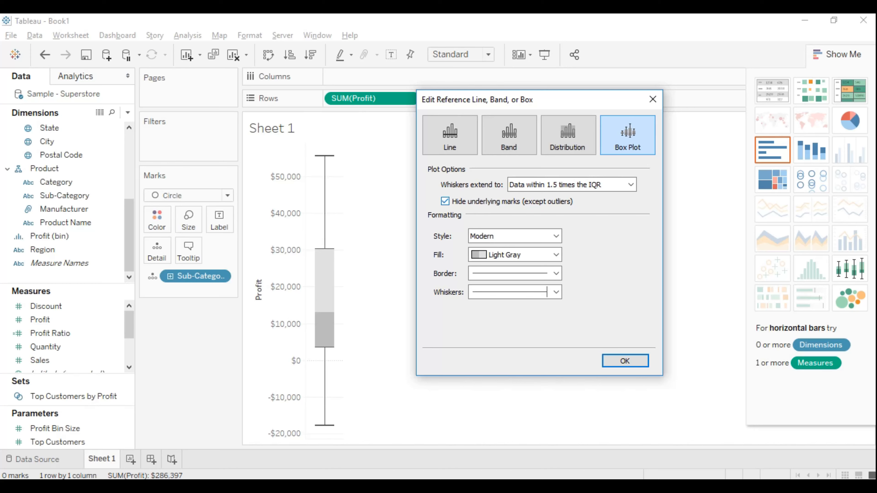
# - Set the fill color of the Profit box plot to Yellow
pyautogui.click(511, 255)
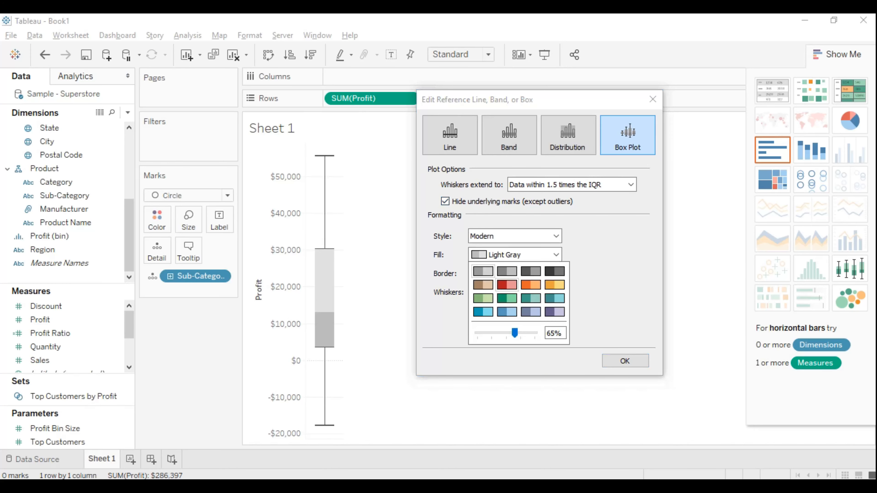
pyautogui.click(554, 284)
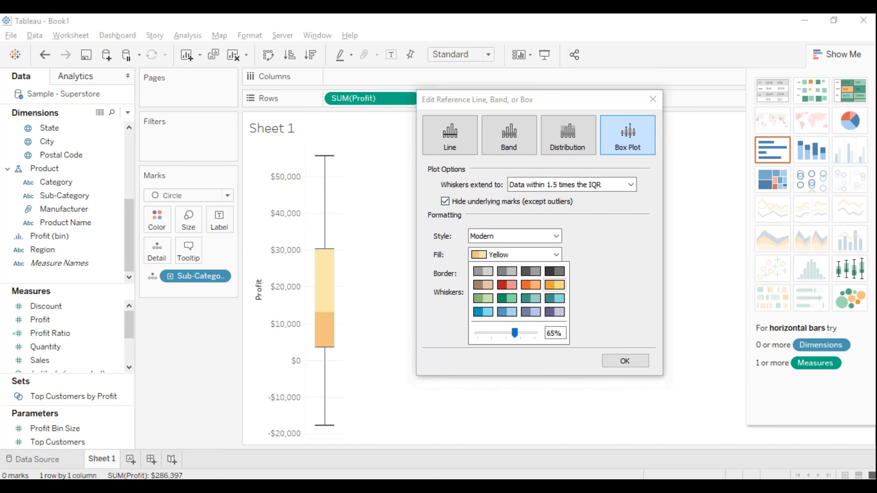
pyautogui.click(608, 279)
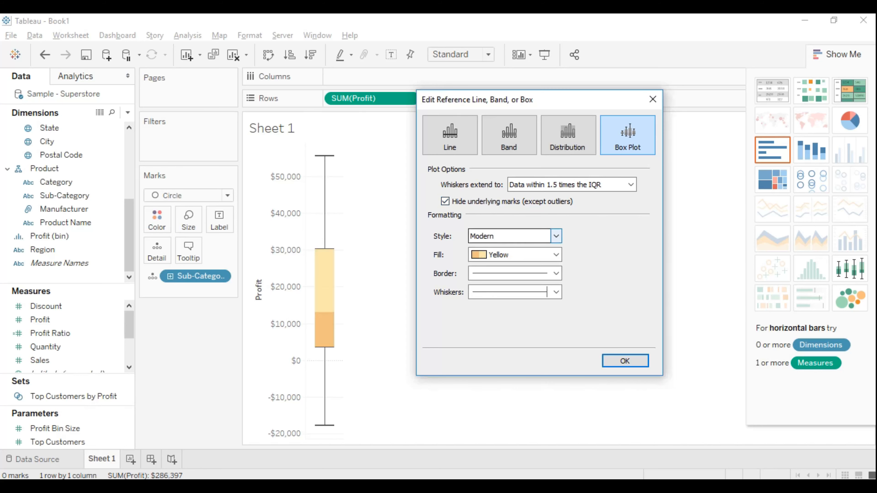
# - Try the Classic, Glass and Classic with Dual Fill styles on the box plot and return it to Modern
pyautogui.click(556, 236)
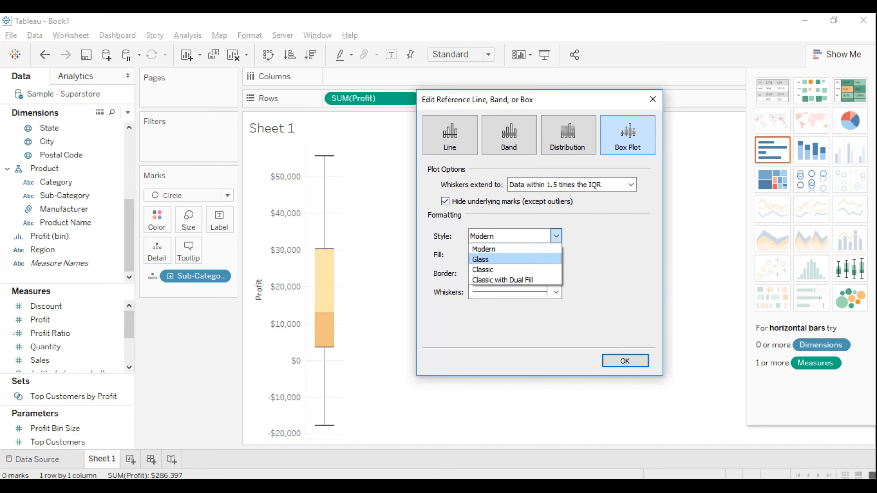
pyautogui.click(491, 271)
pyautogui.click(555, 236)
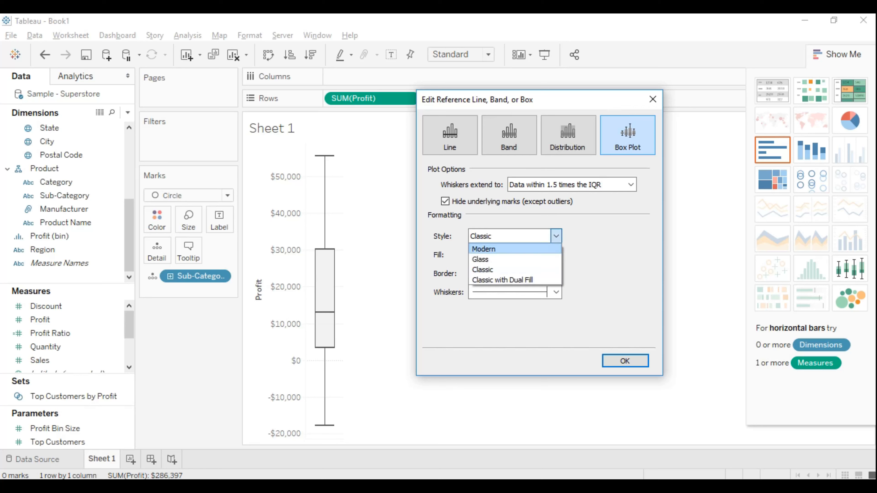
pyautogui.click(480, 259)
pyautogui.click(556, 236)
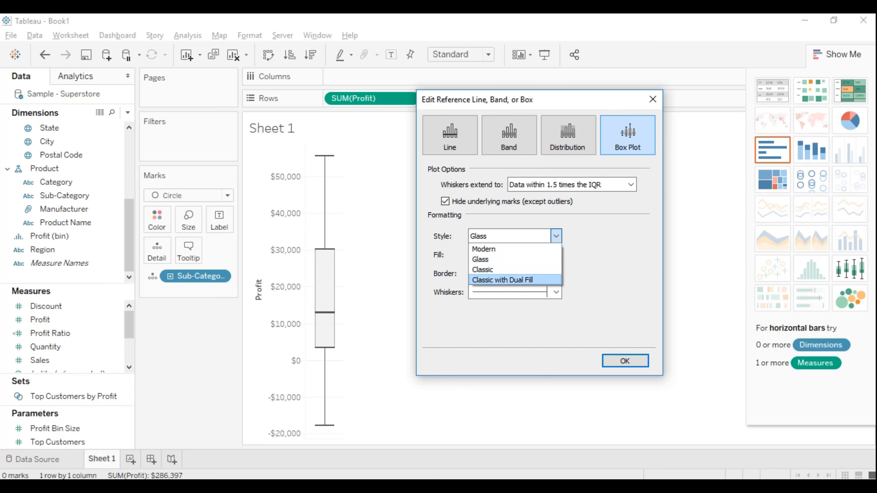
pyautogui.click(503, 280)
pyautogui.click(556, 236)
pyautogui.click(484, 247)
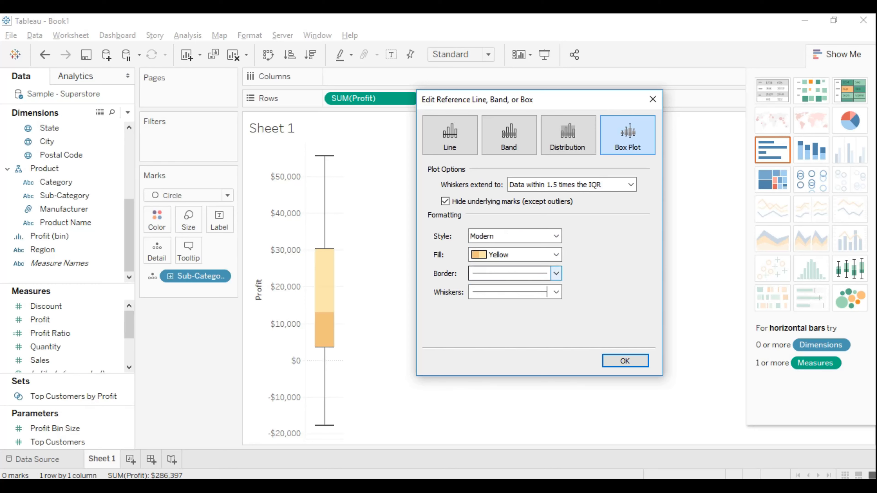
# - Set the box plot's whiskers to the second-thinnest line weight, thicken its border line, and apply the formatting
pyautogui.click(555, 291)
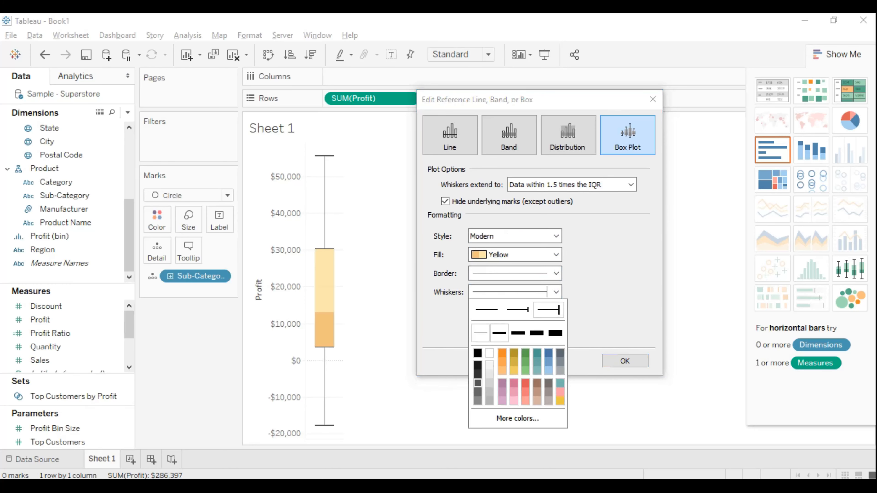
pyautogui.click(499, 333)
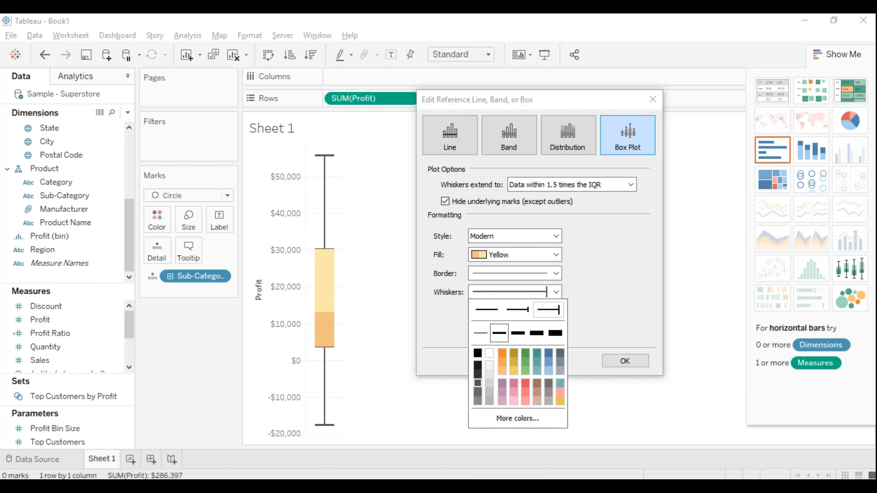
pyautogui.click(556, 274)
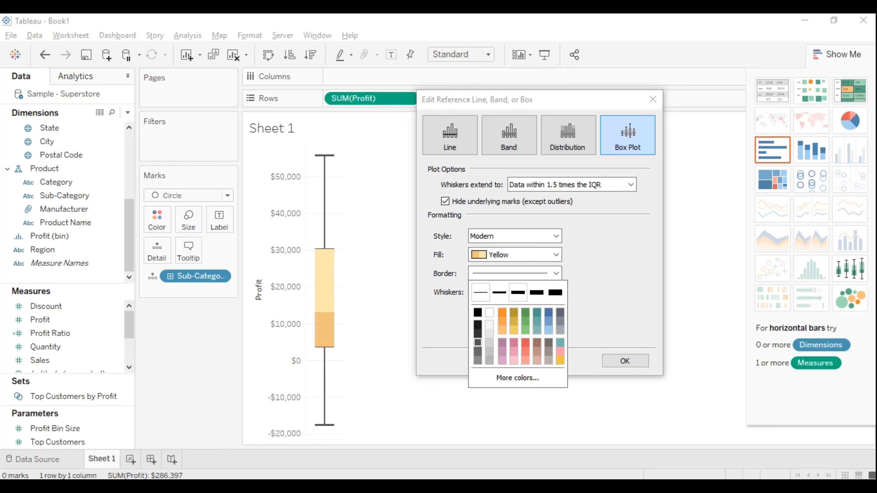
pyautogui.click(518, 292)
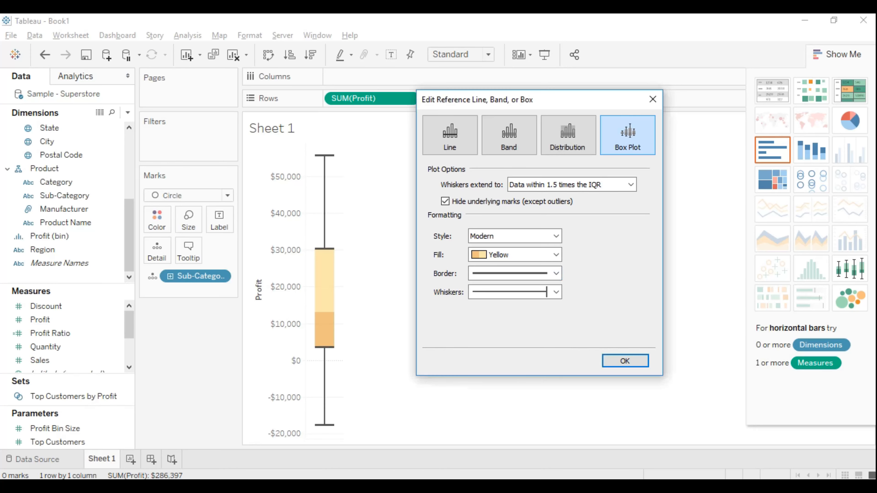
pyautogui.click(625, 360)
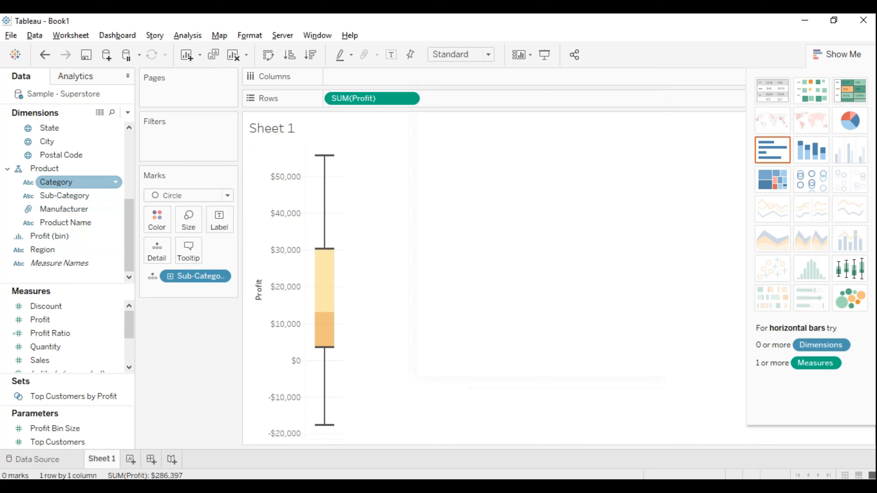
# - Split the Profit box plot into columns by Category and widen the columns so the category names fit
pyautogui.moveTo(56, 182)
pyautogui.mouseDown()
pyautogui.moveTo(359, 142)
pyautogui.moveTo(394, 92)
pyautogui.moveTo(390, 78)
pyautogui.moveTo(371, 76)
pyautogui.mouseUp()
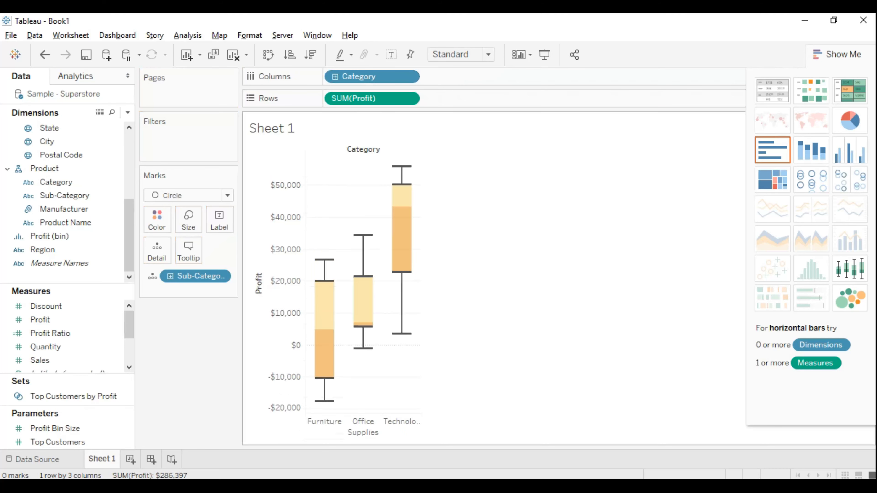
pyautogui.moveTo(358, 307)
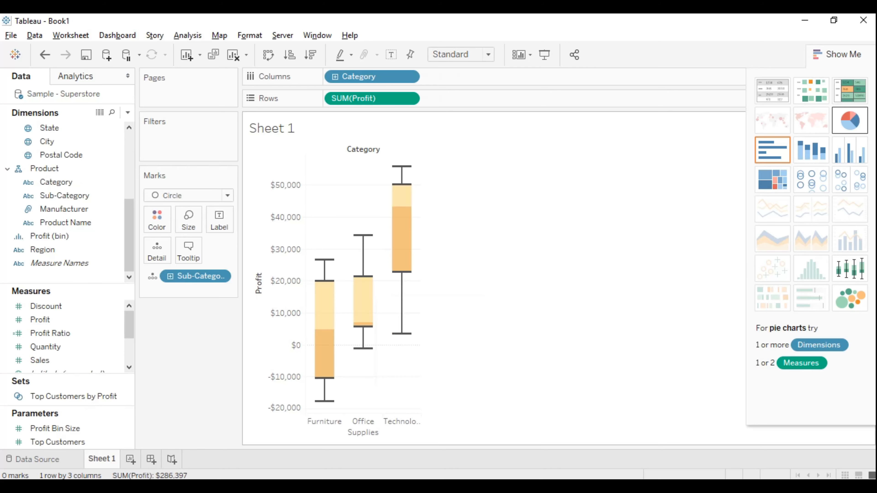
pyautogui.moveTo(421, 266); pyautogui.dragTo(452, 266)
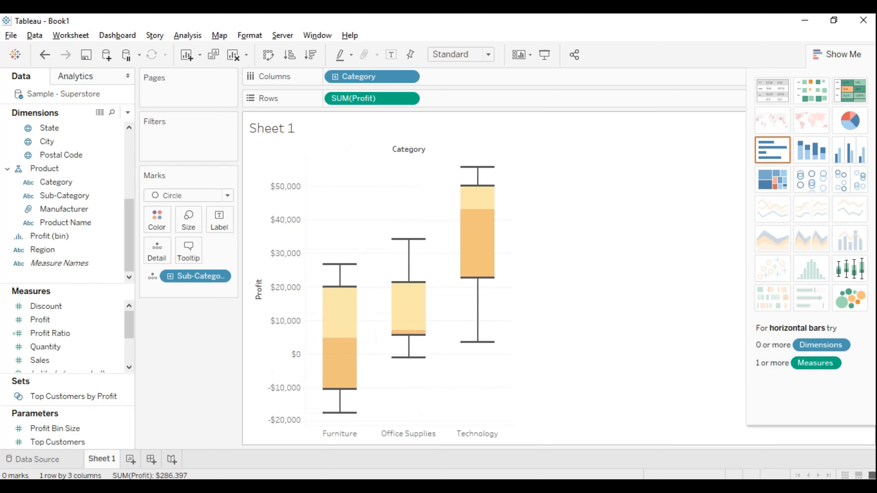